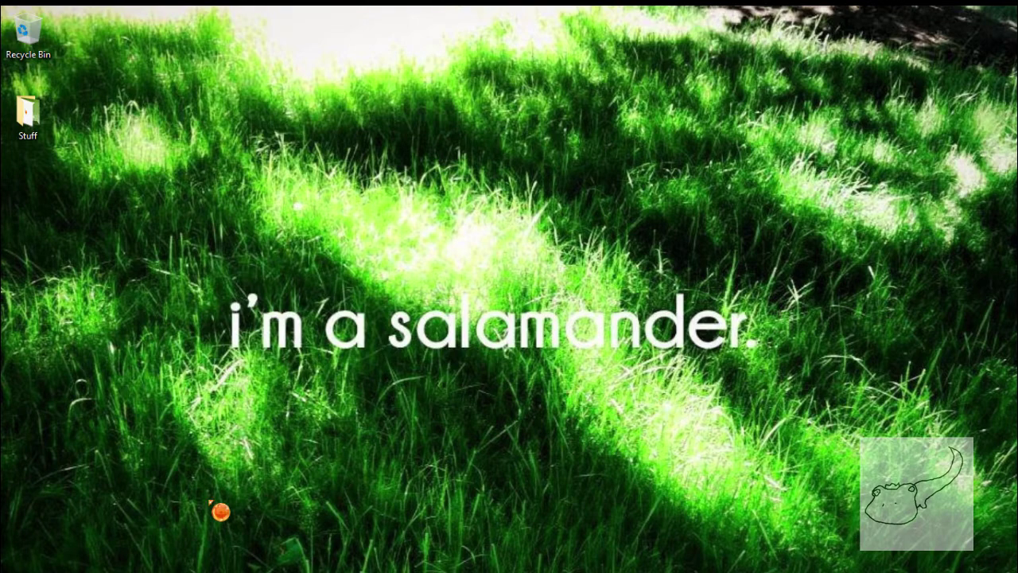
Search Windows for 'xbox' and launch the Xbox (beta) app to its profile page.
left_click(193, 563)
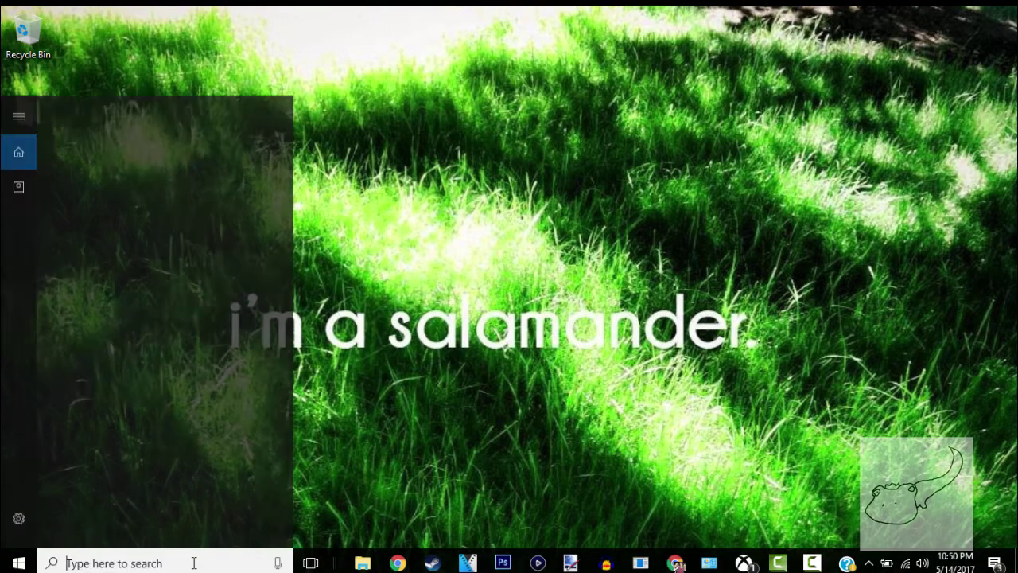
type("xbox")
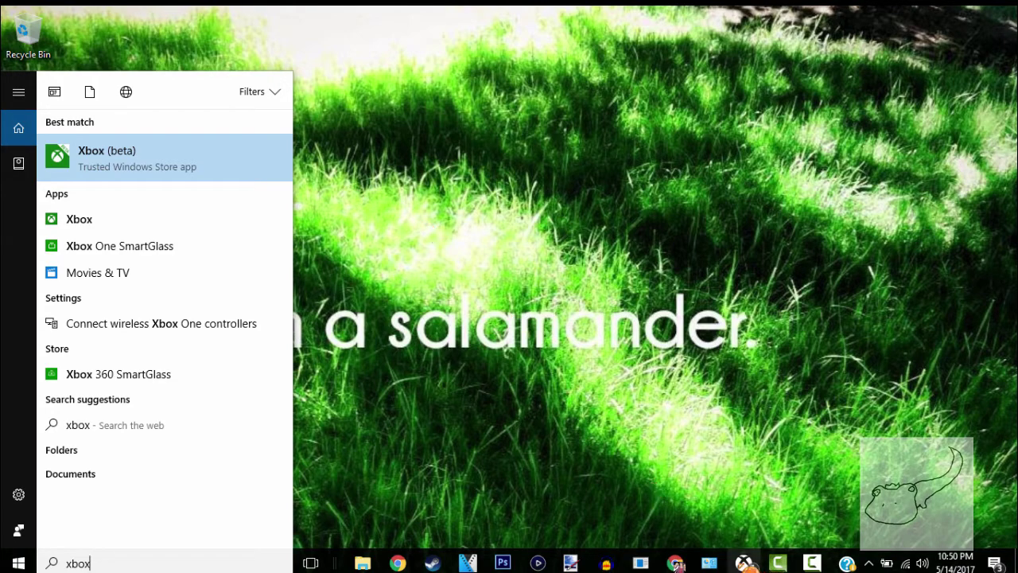
left_click(746, 564)
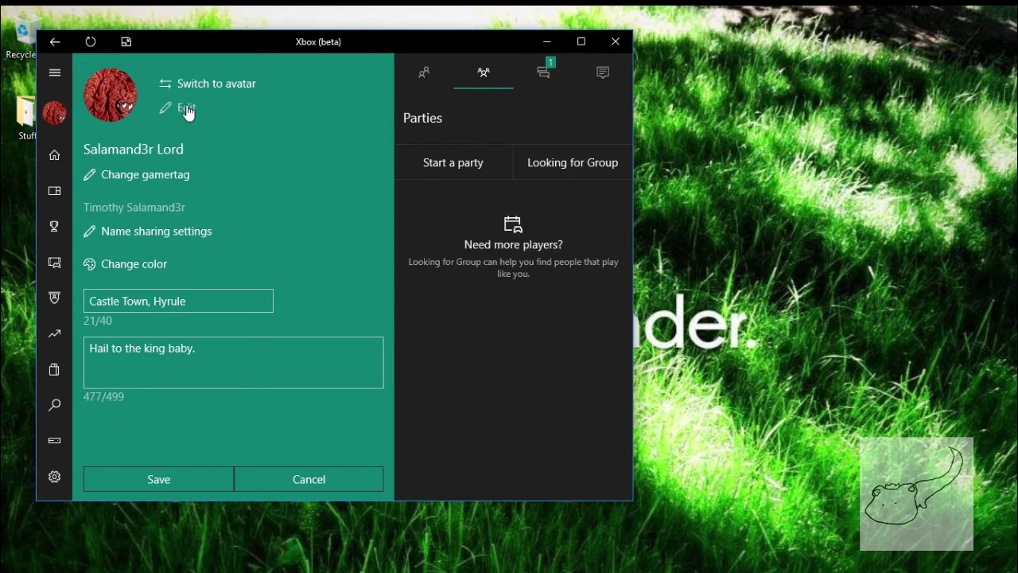
Open the custom gamerpic picker, cancel the file dialog without choosing, and minimize the Xbox app.
left_click(187, 109)
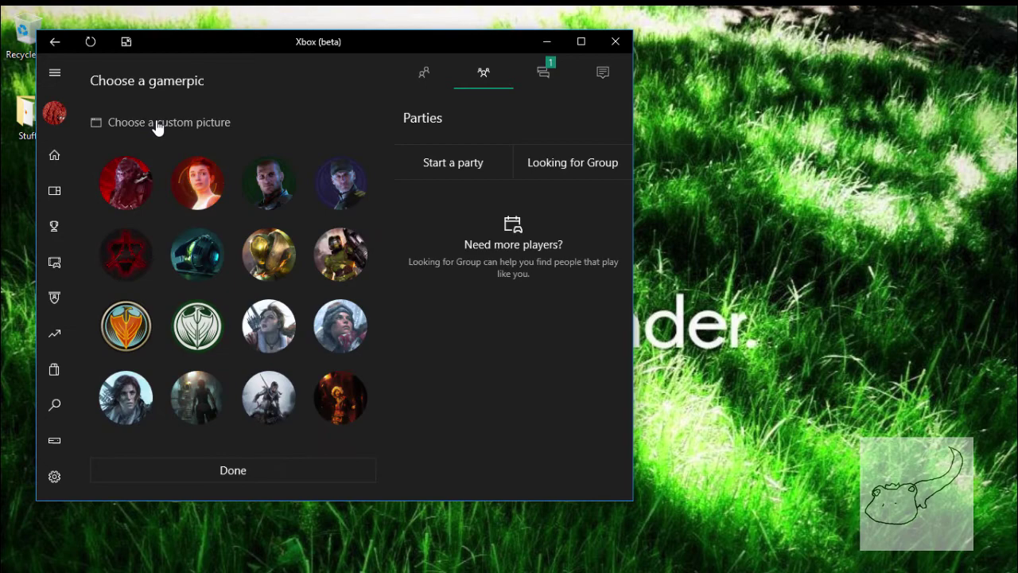
left_click(169, 124)
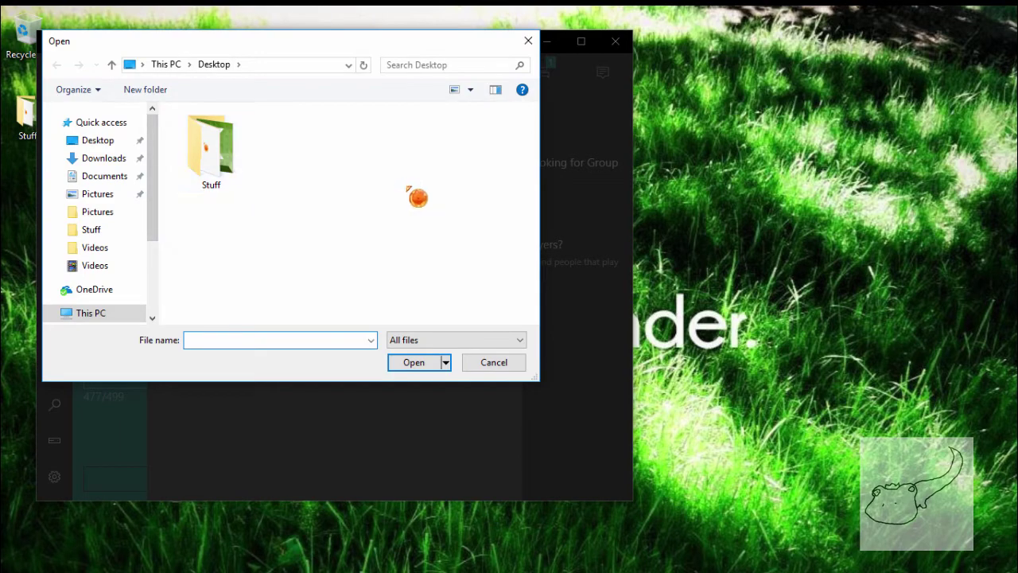
left_click(525, 47)
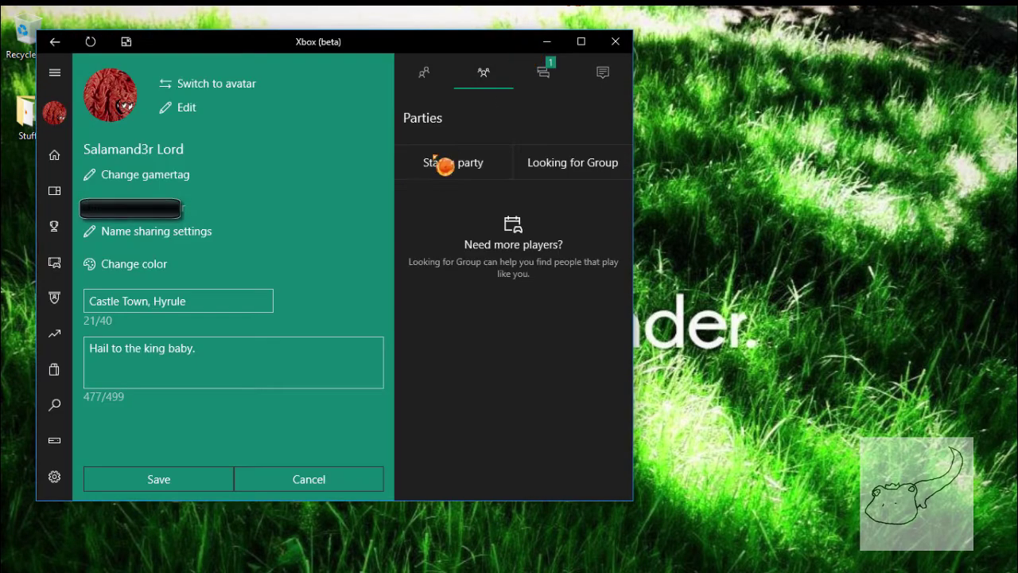
left_click(547, 41)
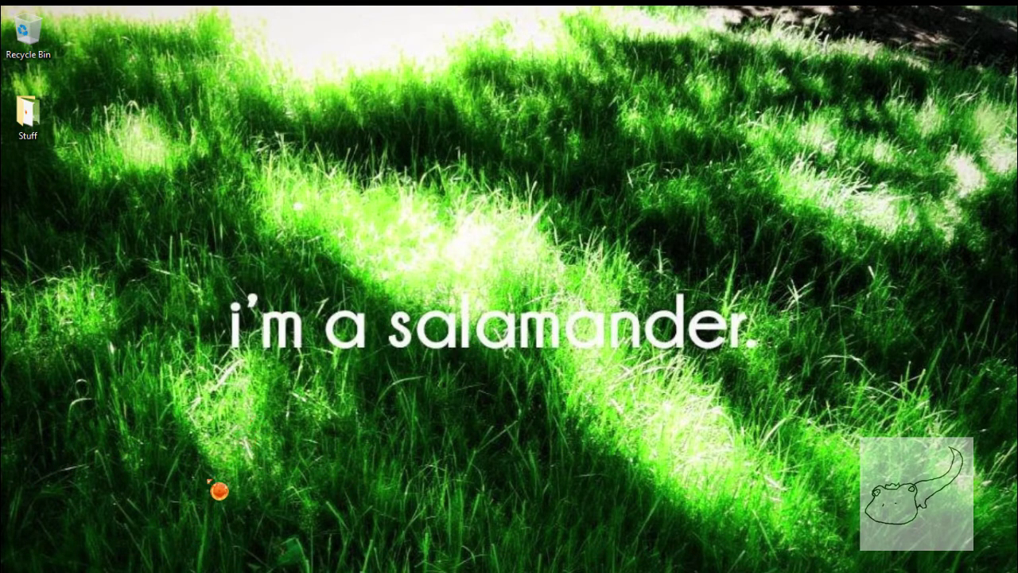
Open Control Panel from a Start search for 'con'.
left_click(174, 567)
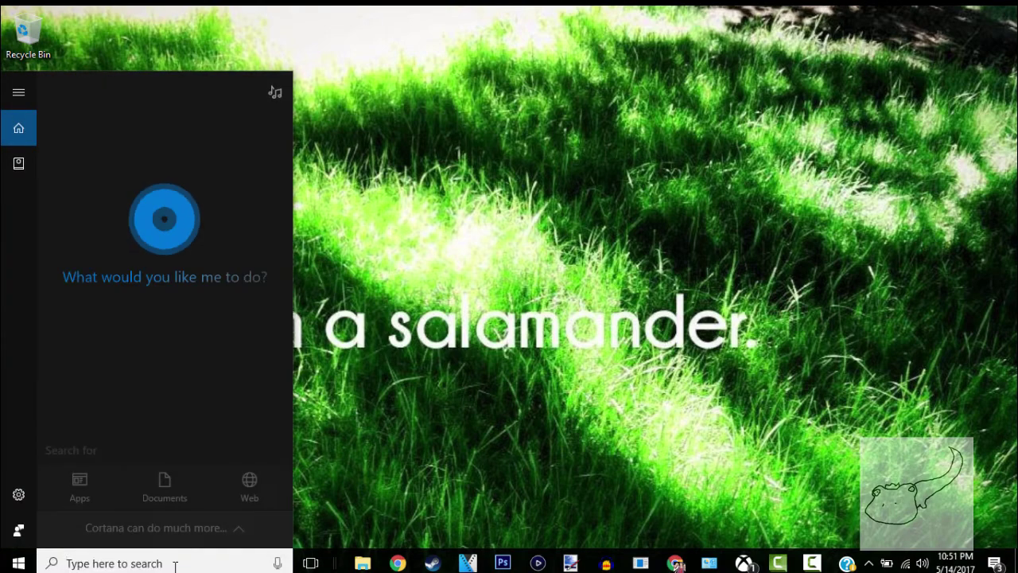
type("con")
left_click(537, 325)
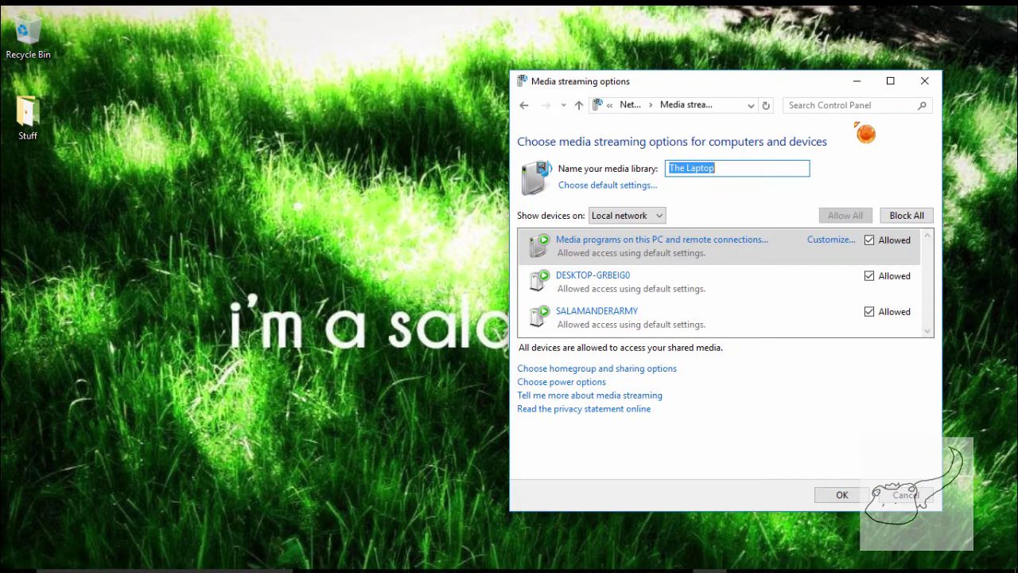
Open Media streaming options for The Laptop, select the first device entry, and minimize Control Panel.
left_click(850, 106)
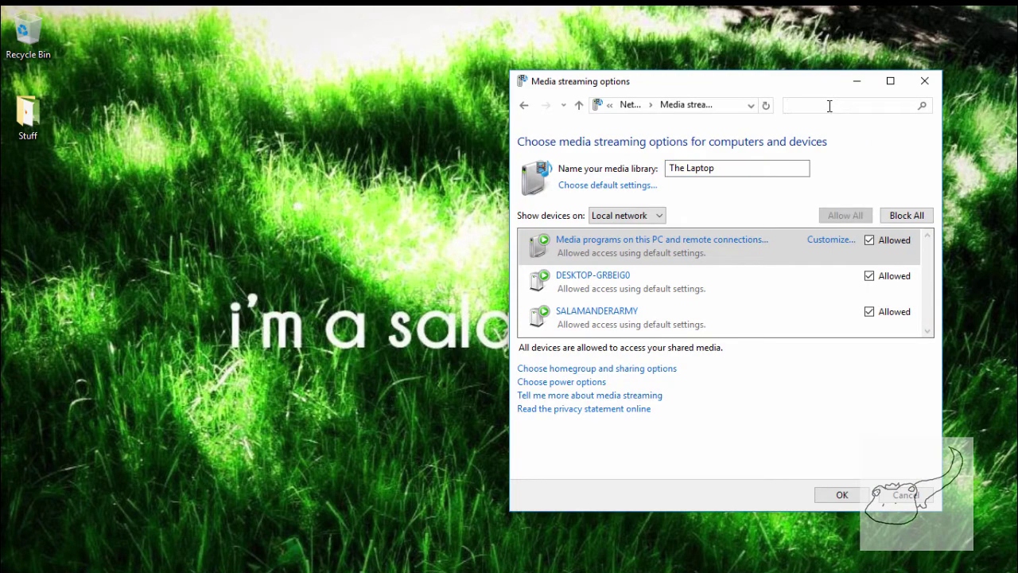
type("me")
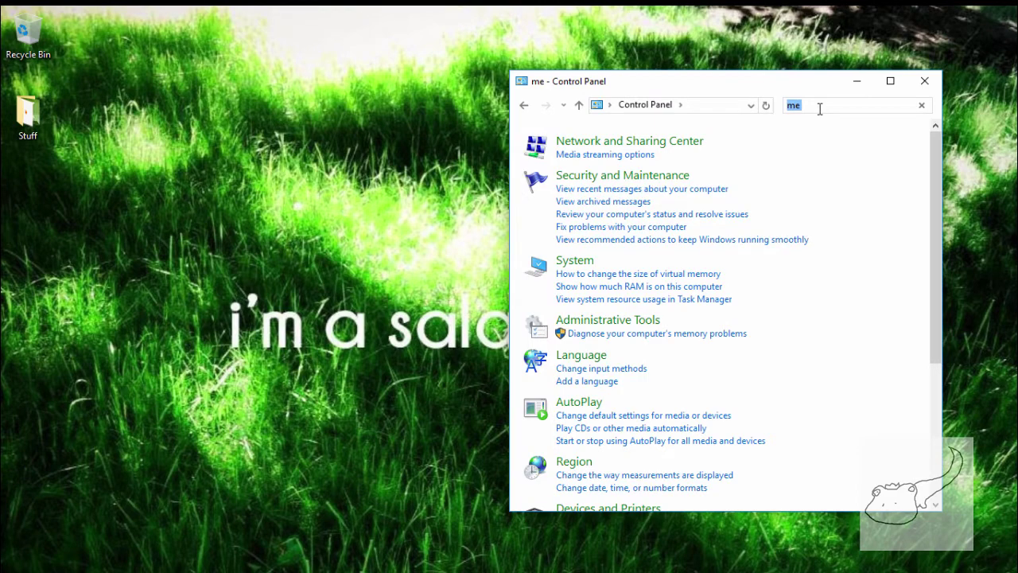
left_click(629, 156)
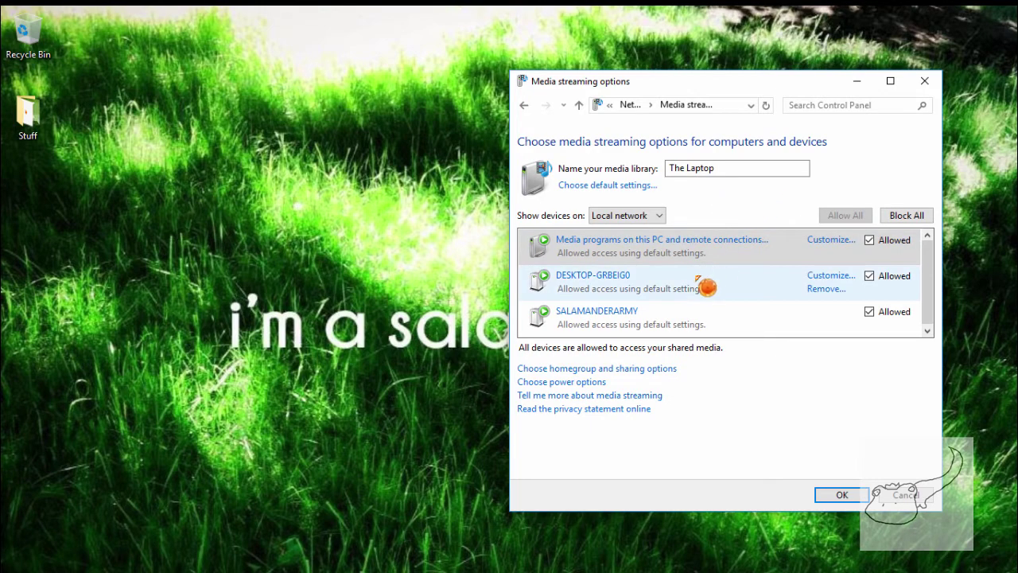
left_click(695, 244)
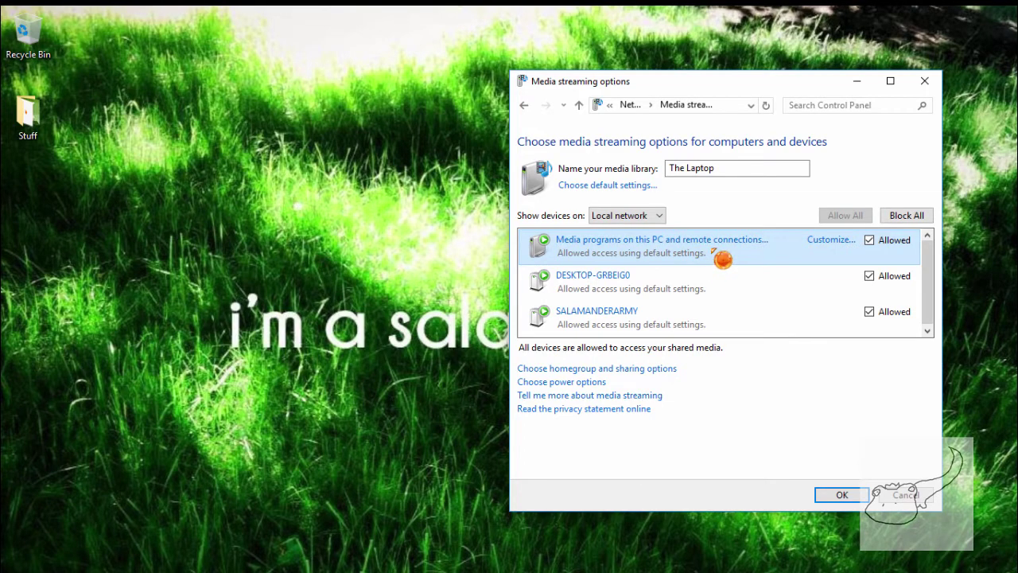
left_click(858, 82)
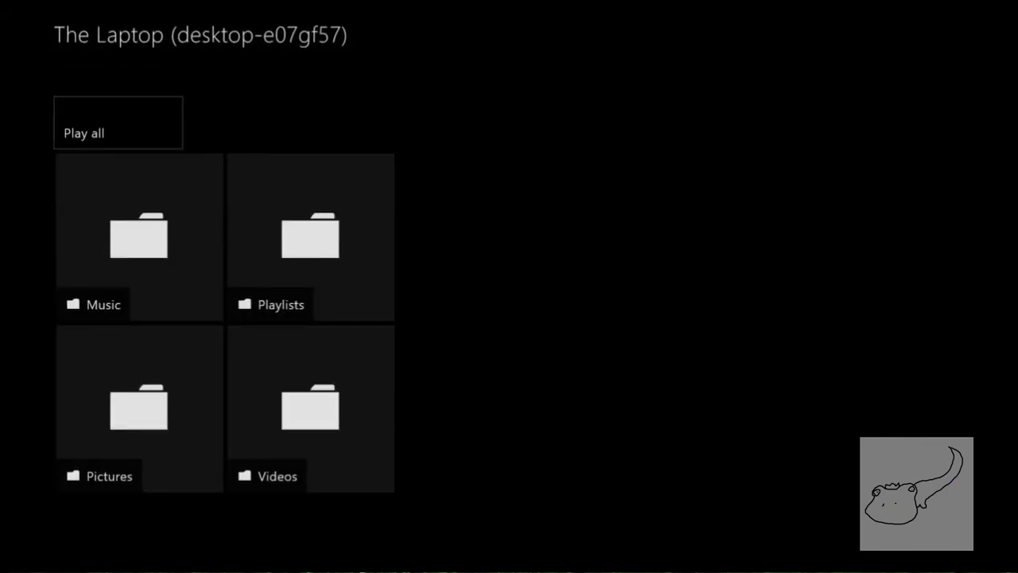
Browse The Laptop's Pictures > All Pictures and set the grass picture as the Xbox One background.
key("Down")
key("Right")
key("Down")
key("Left")
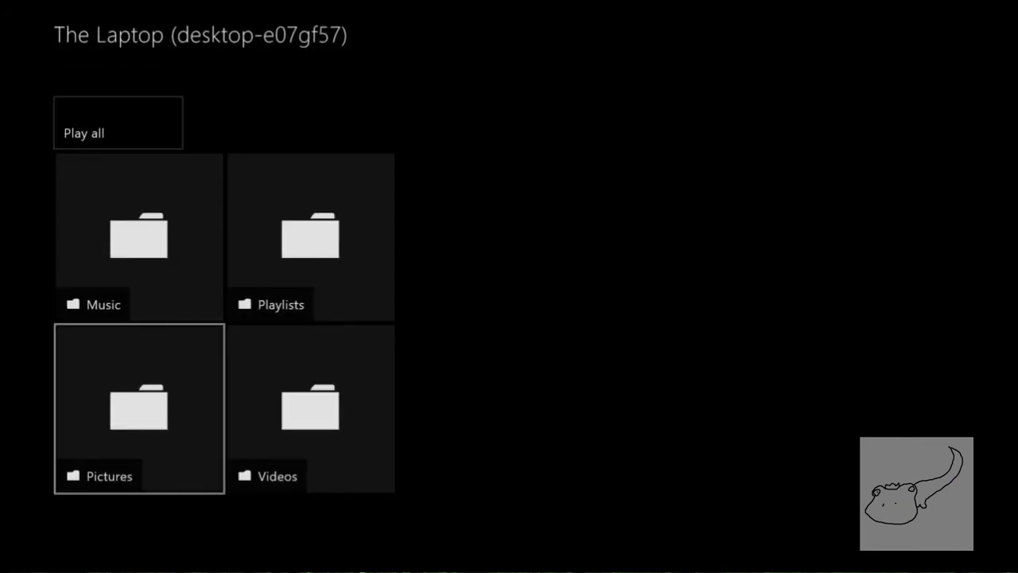
key("Return")
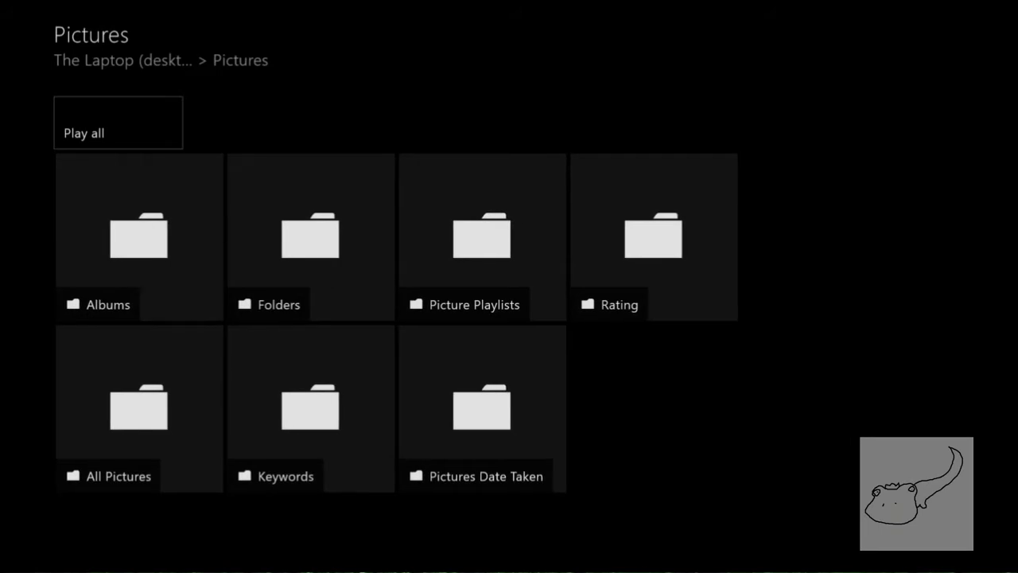
key("Down")
key("Down")
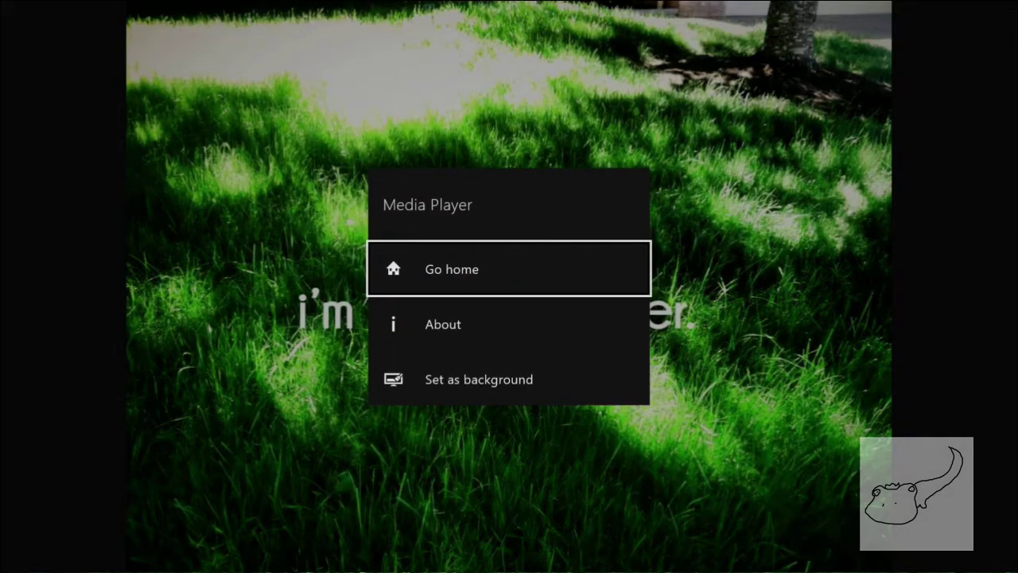
key("Down")
key("Down")
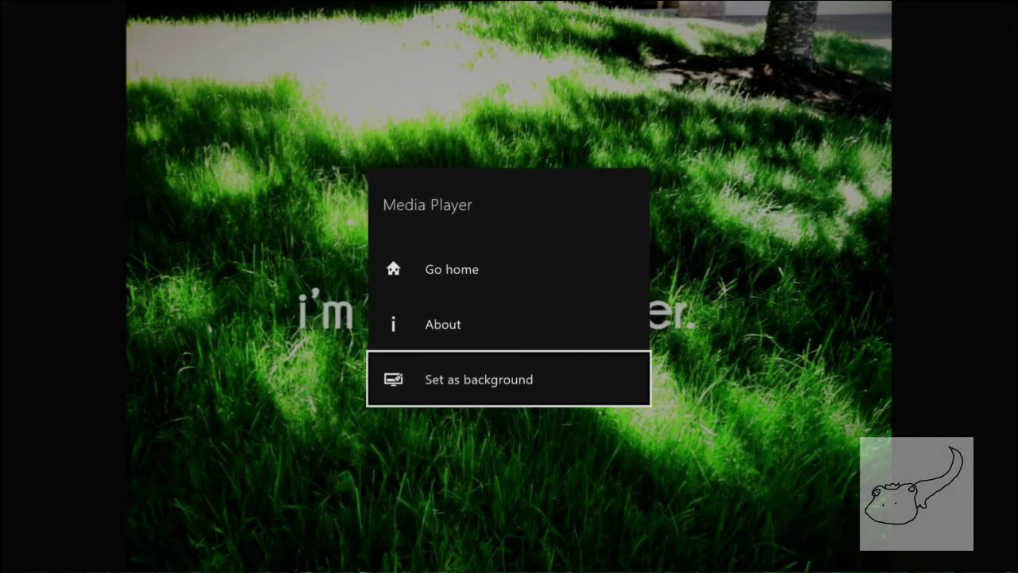
key("Return")
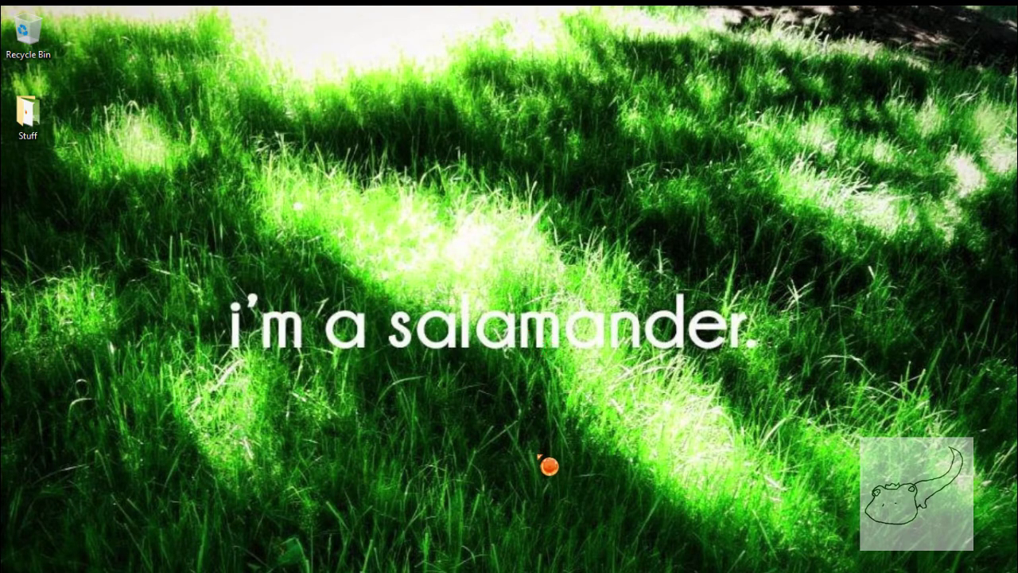
Bring the paint.net window with the 960 × 717 grass picture forward from the taskbar.
mouse_move(678, 564)
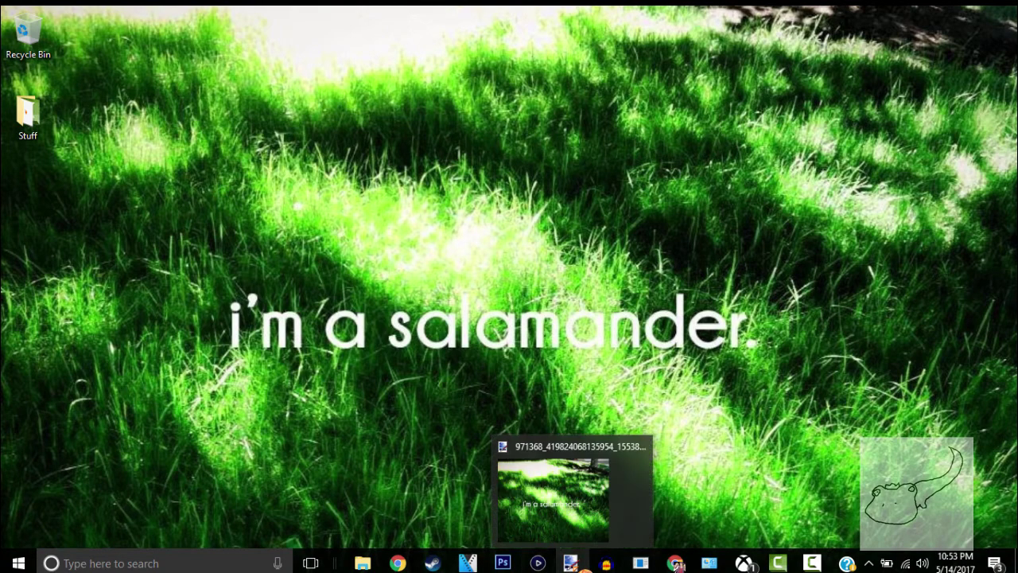
left_click(580, 566)
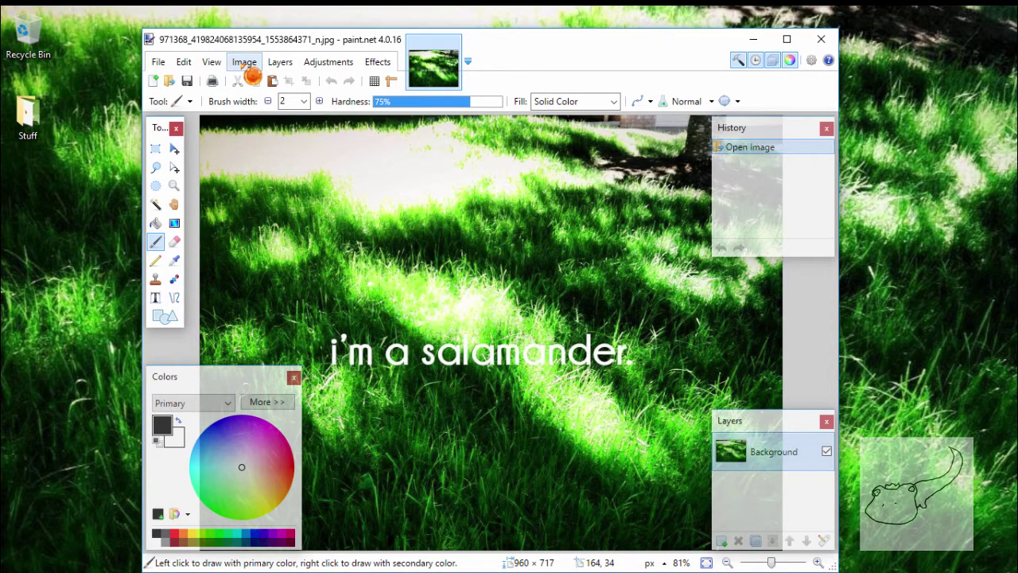
left_click(249, 68)
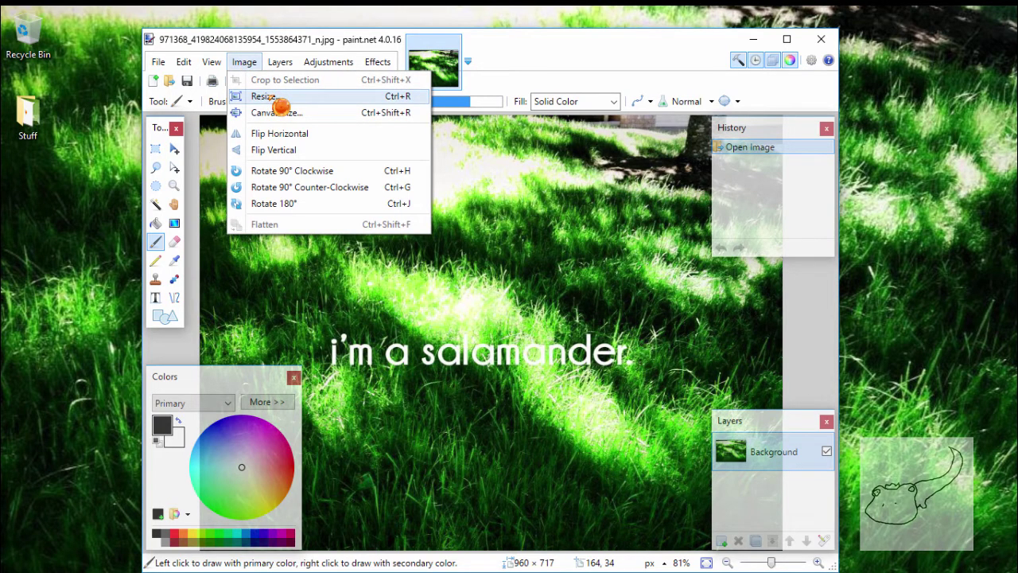
left_click(280, 103)
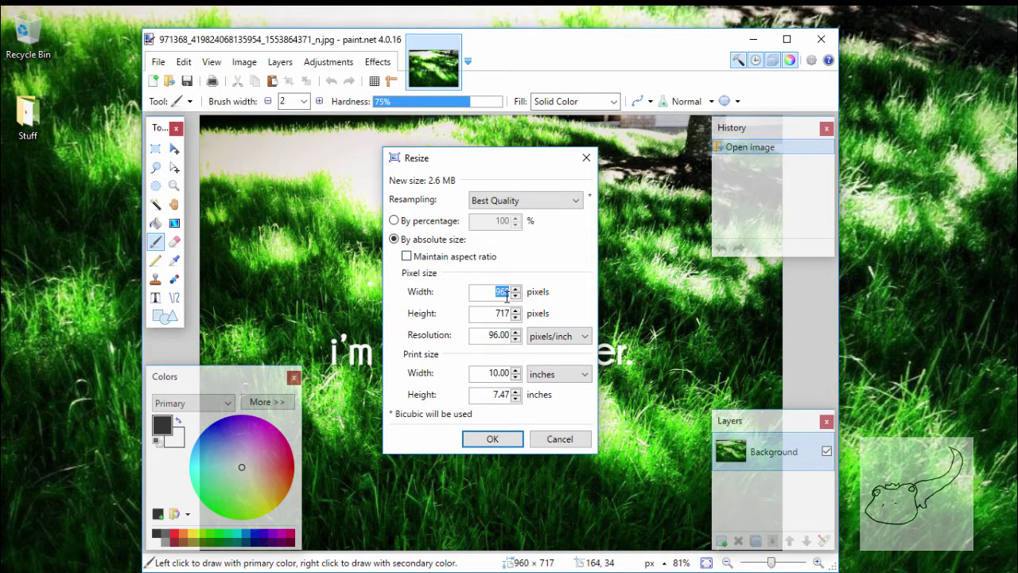
type("1405068566")
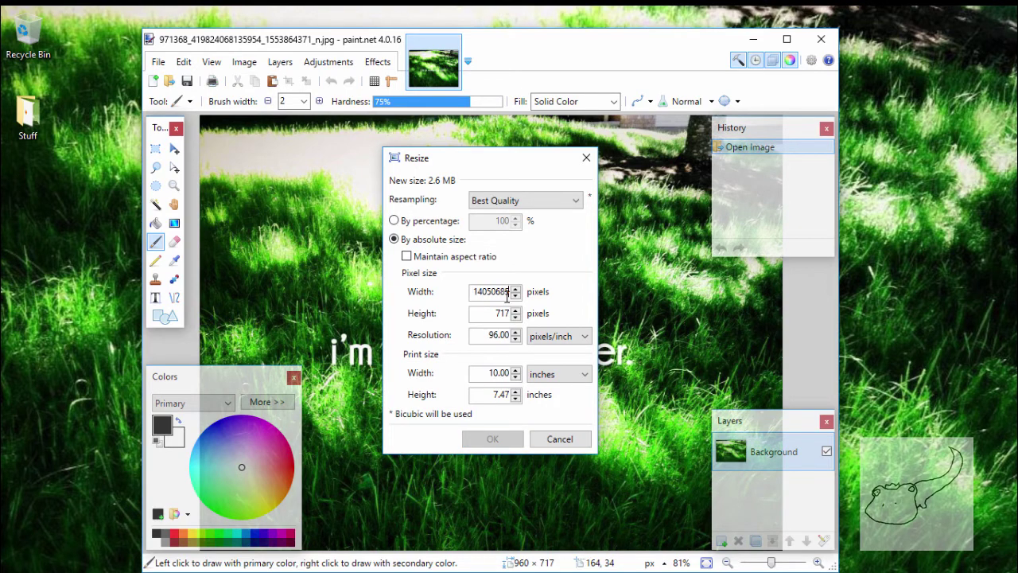
key("BackSpace")
type("8")
left_click(503, 315)
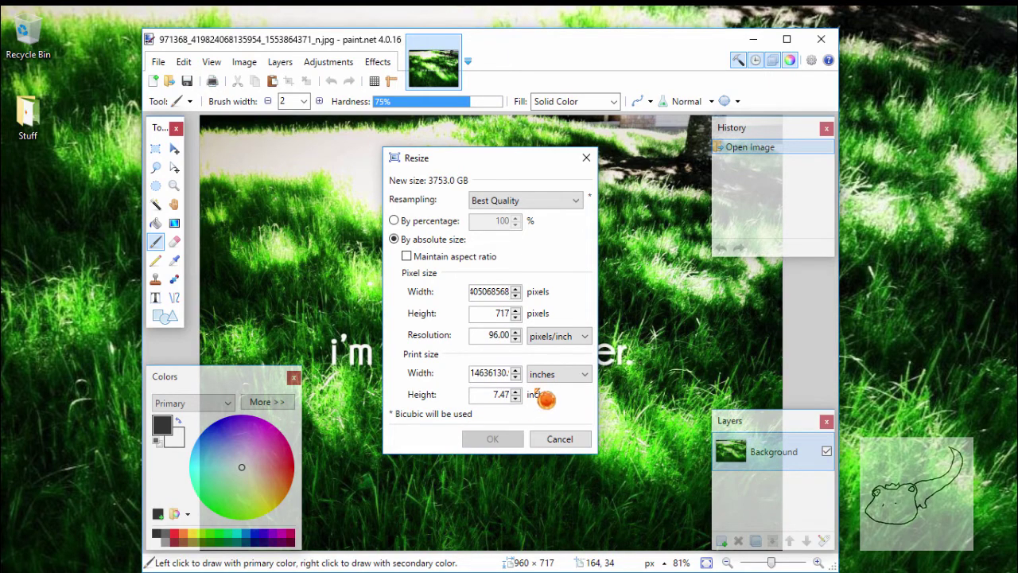
left_click(587, 159)
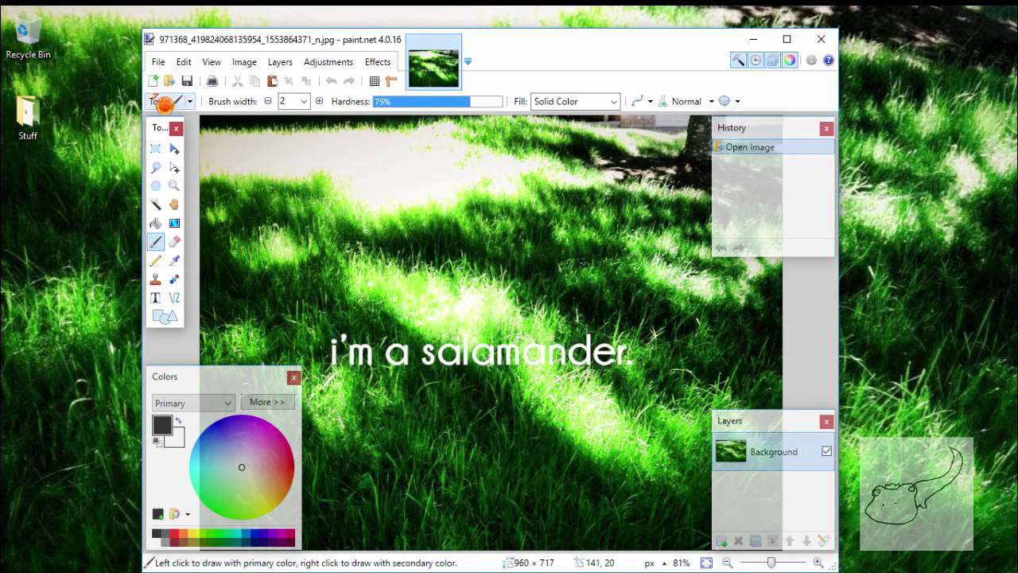
left_click(160, 63)
key("Escape")
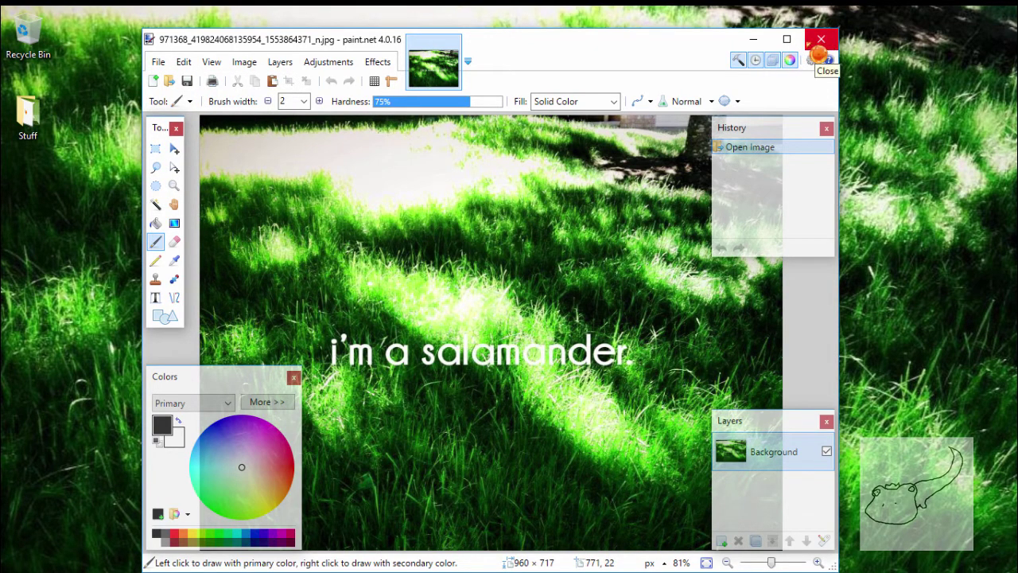
Close paint.net, leaving the grass wallpaper desktop showing.
left_click(819, 40)
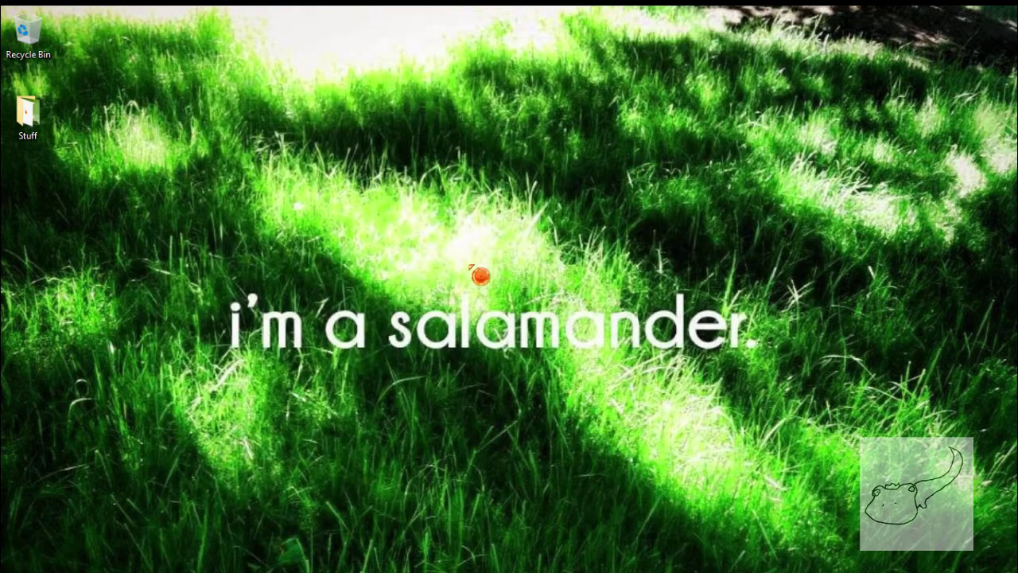